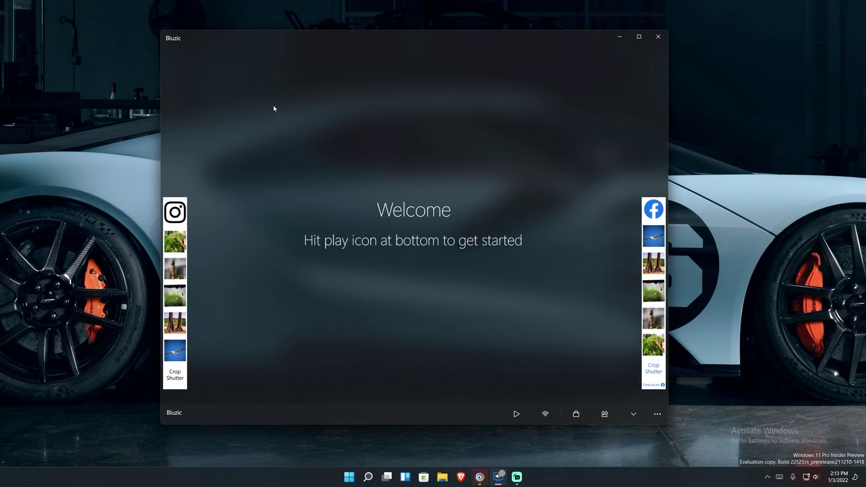
Nudge the Bluzic window, then maximize it to full screen, restoring once along the way.
{"action": "left_click_drag", "start_coordinate": [413, 44], "coordinate": [421, 35]}
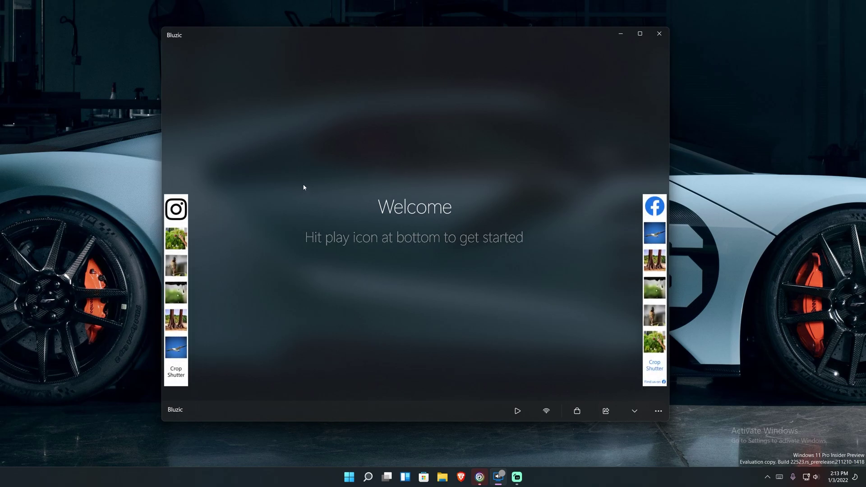
{"action": "double_click", "coordinate": [416, 32]}
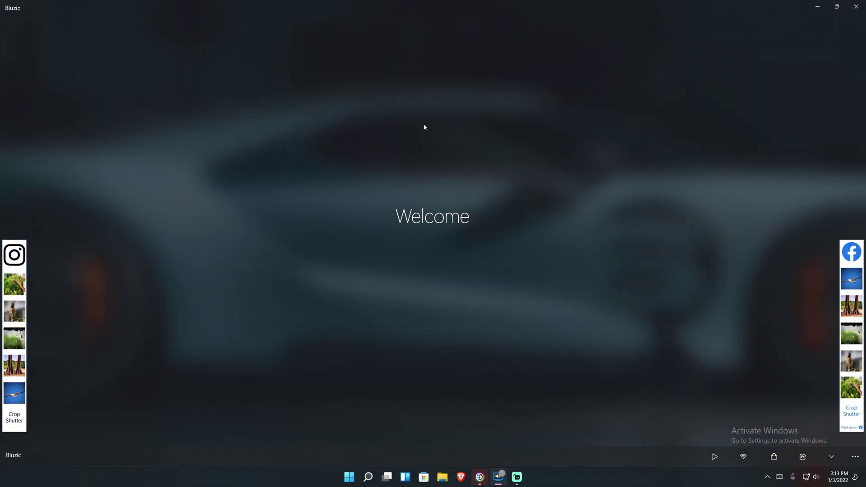
{"action": "double_click", "coordinate": [428, 1]}
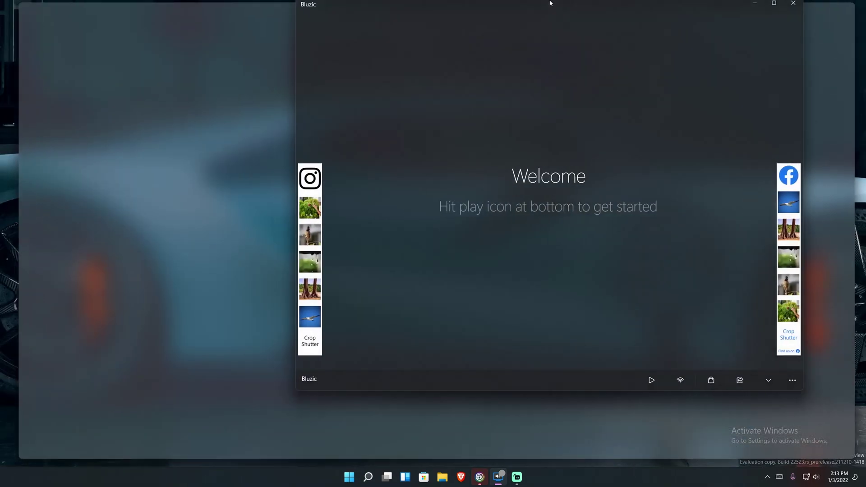
{"action": "double_click", "coordinate": [549, 3]}
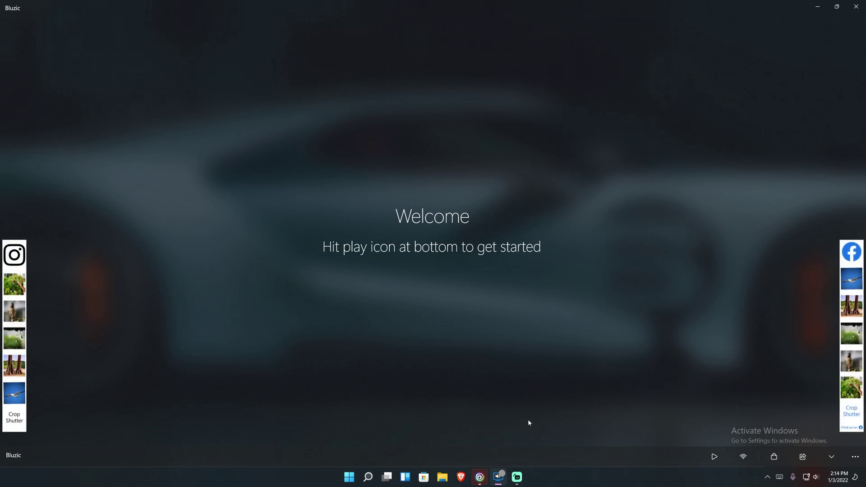
Open and dismiss the Share app dialog, then go to Settings from the '...' menu.
{"action": "left_click", "coordinate": [802, 456]}
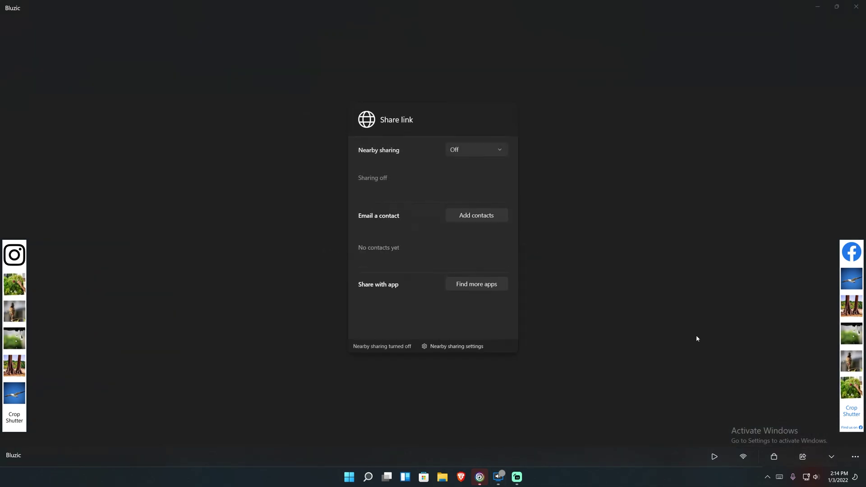
{"action": "left_click", "coordinate": [656, 183]}
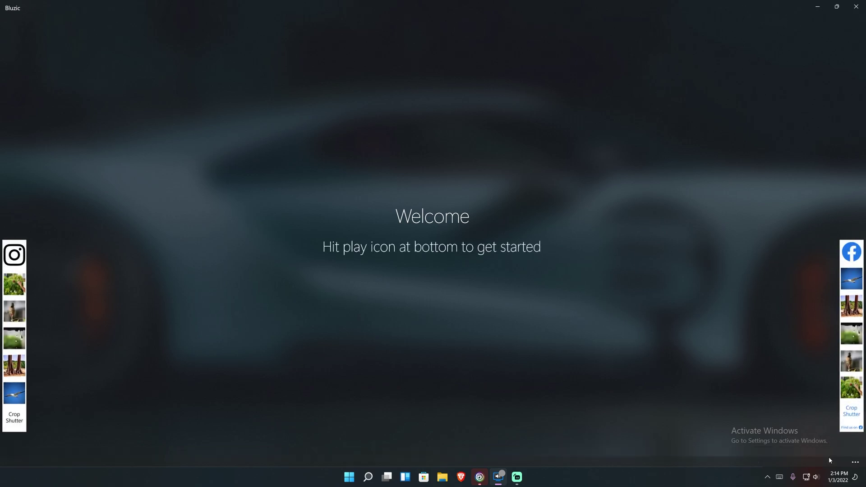
{"action": "left_click", "coordinate": [831, 457]}
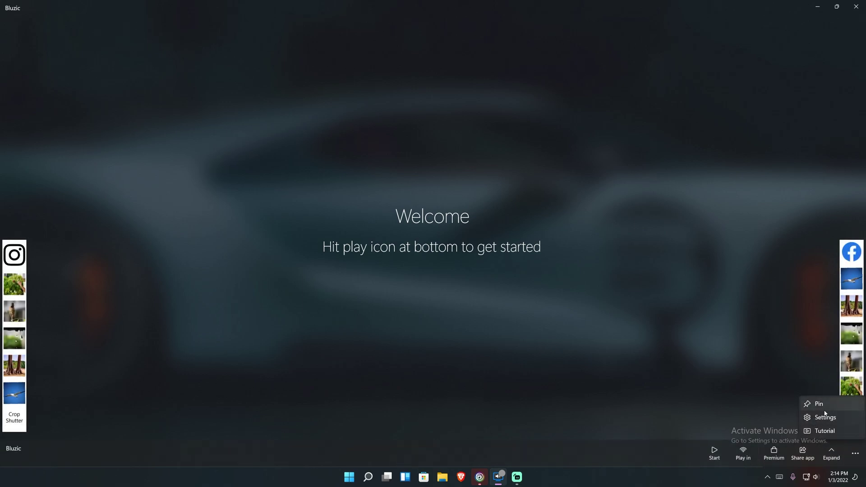
{"action": "mouse_move", "coordinate": [818, 404]}
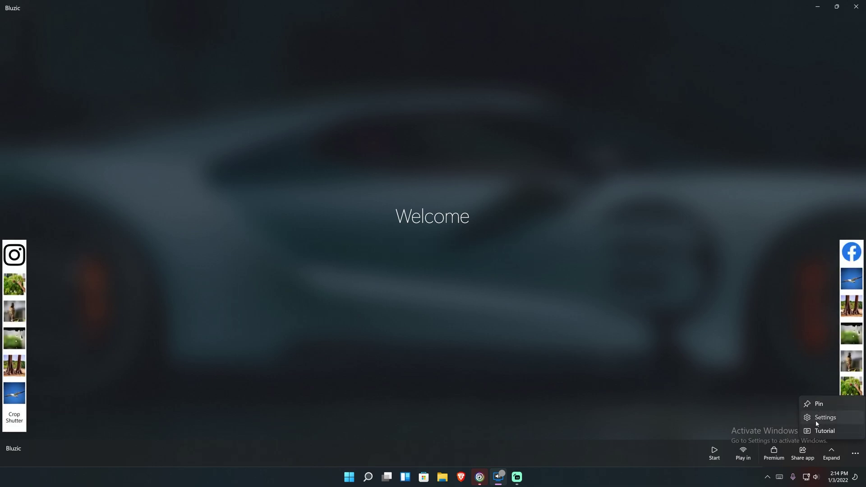
{"action": "left_click", "coordinate": [816, 423]}
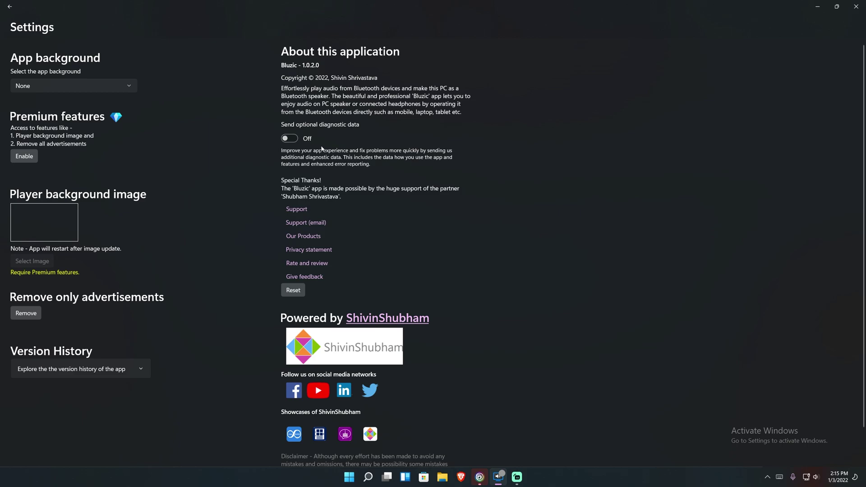
{"action": "left_click", "coordinate": [289, 139]}
{"action": "left_click", "coordinate": [290, 139]}
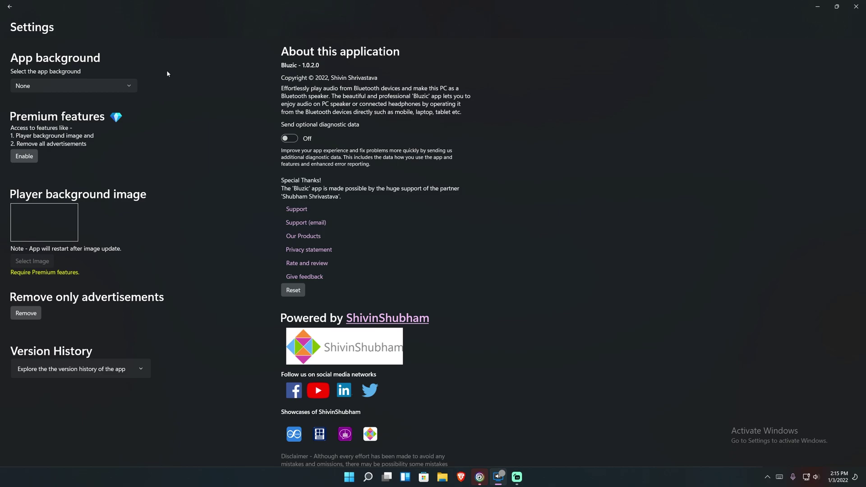
{"action": "left_click", "coordinate": [90, 86]}
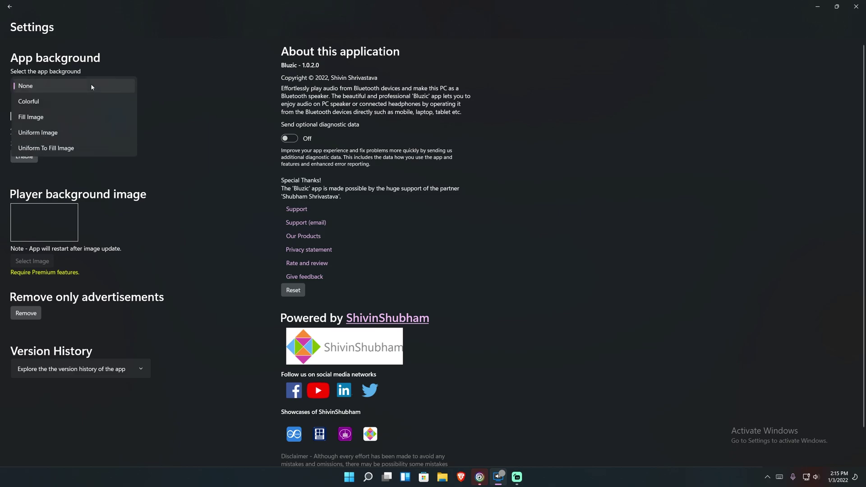
{"action": "left_click", "coordinate": [46, 117]}
{"action": "left_click", "coordinate": [45, 85]}
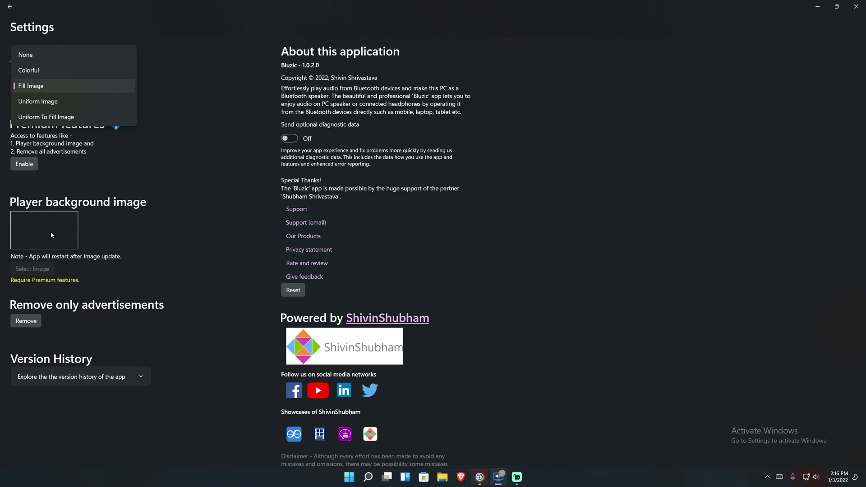
{"action": "left_click", "coordinate": [39, 71]}
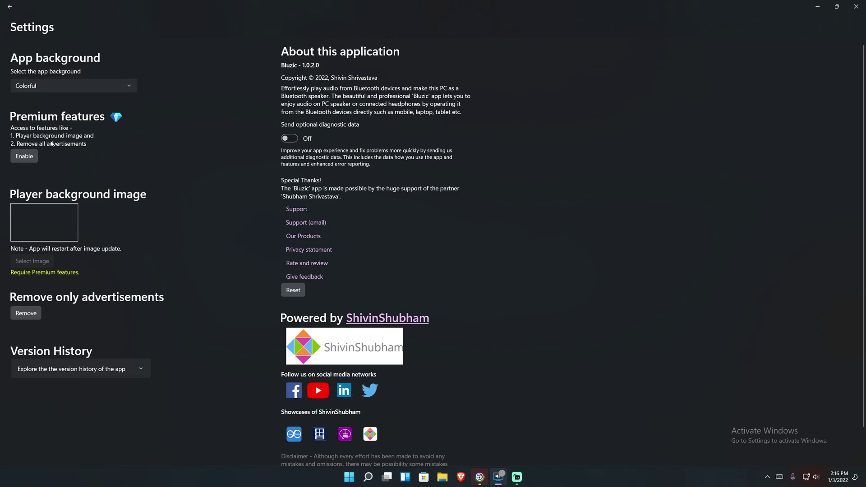
{"action": "left_click", "coordinate": [44, 87]}
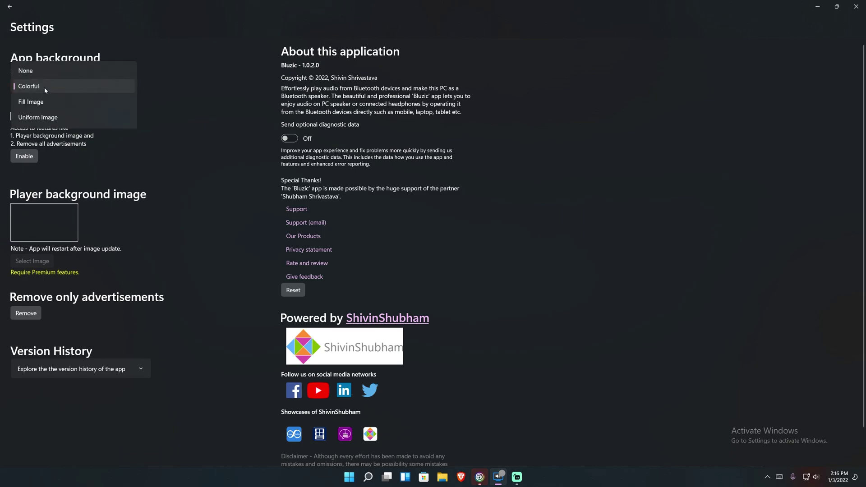
{"action": "left_click", "coordinate": [45, 70]}
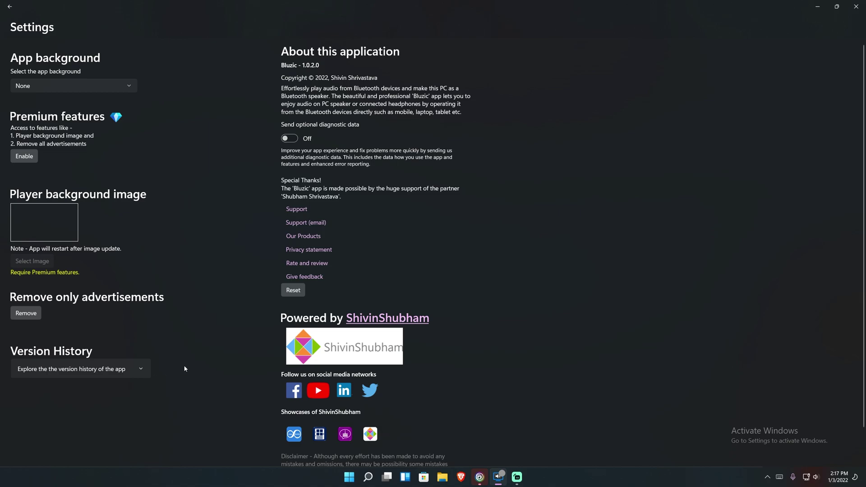
Expand and scroll through the Version History notes, collapse them, and go back to the player.
{"action": "left_click", "coordinate": [141, 369]}
{"action": "scroll", "coordinate": [185, 386], "scroll_direction": "down", "scroll_amount": 1}
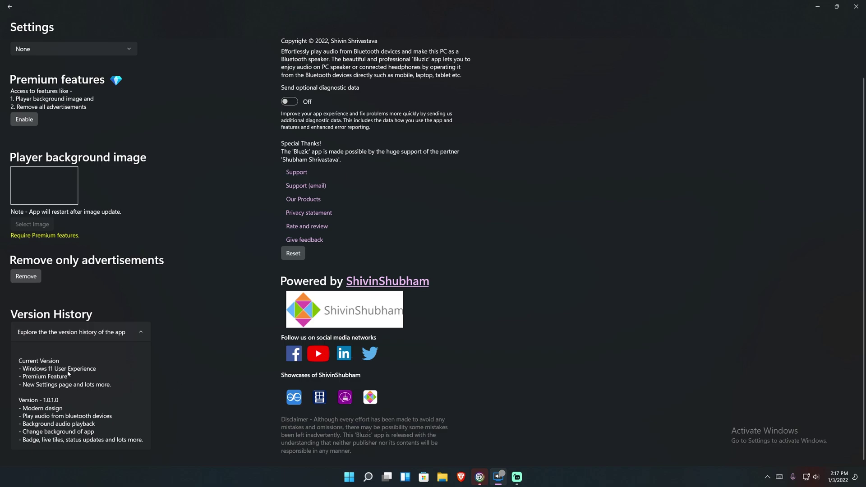
{"action": "scroll", "coordinate": [367, 294], "scroll_direction": "up", "scroll_amount": 1}
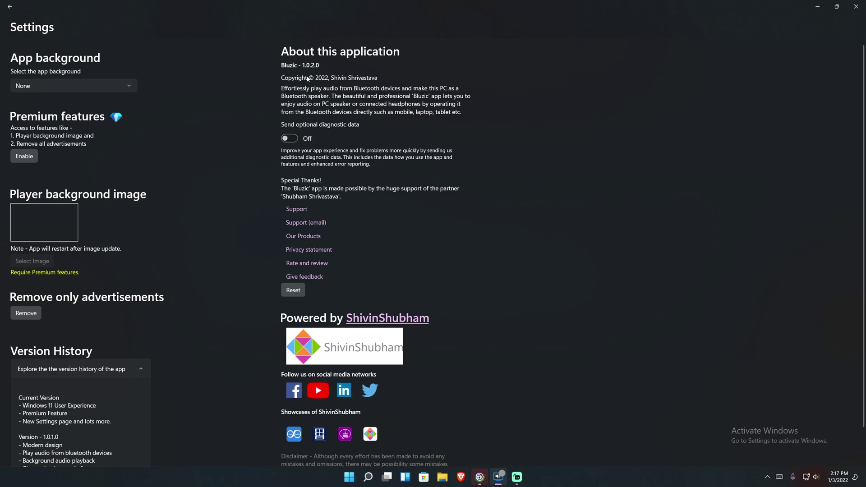
{"action": "scroll", "coordinate": [158, 360], "scroll_direction": "down", "scroll_amount": 1}
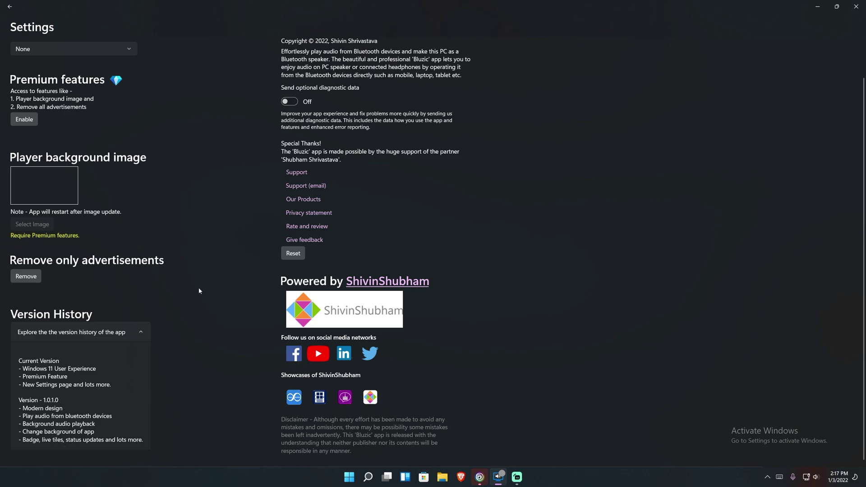
{"action": "left_click", "coordinate": [149, 333]}
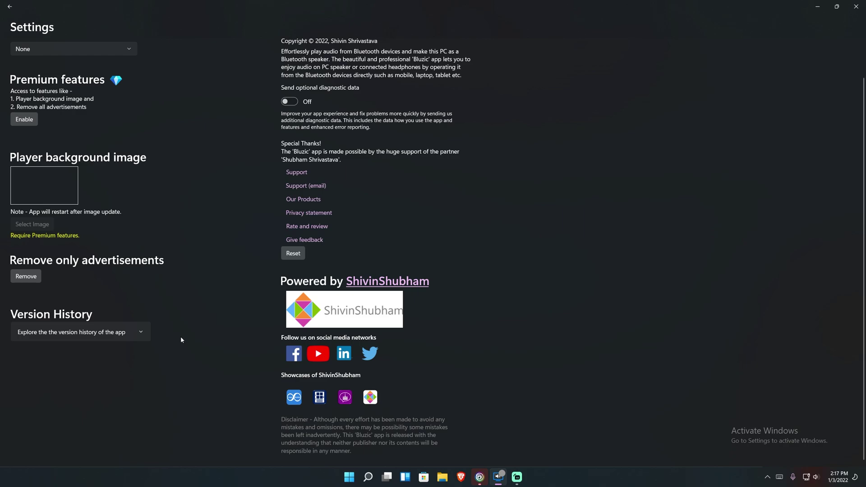
{"action": "left_click", "coordinate": [9, 7]}
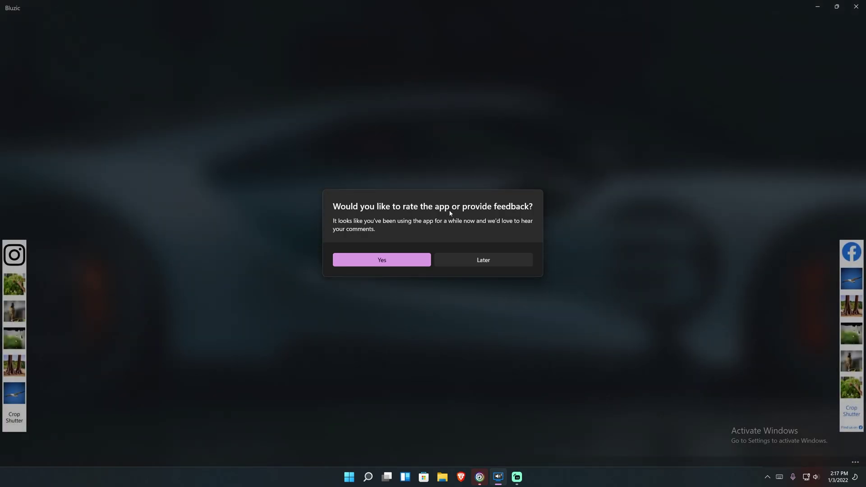
Choose Later on the 'Would you like to rate the app' prompt.
{"action": "left_click", "coordinate": [508, 261]}
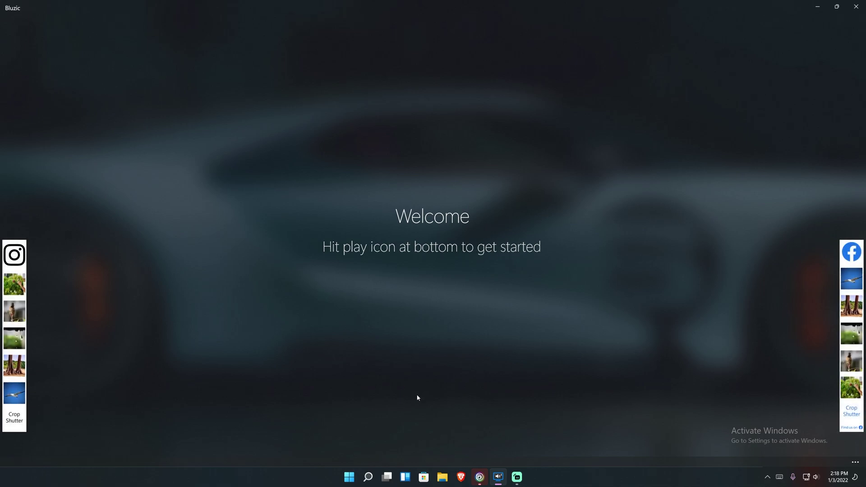
{"action": "left_click", "coordinate": [855, 465]}
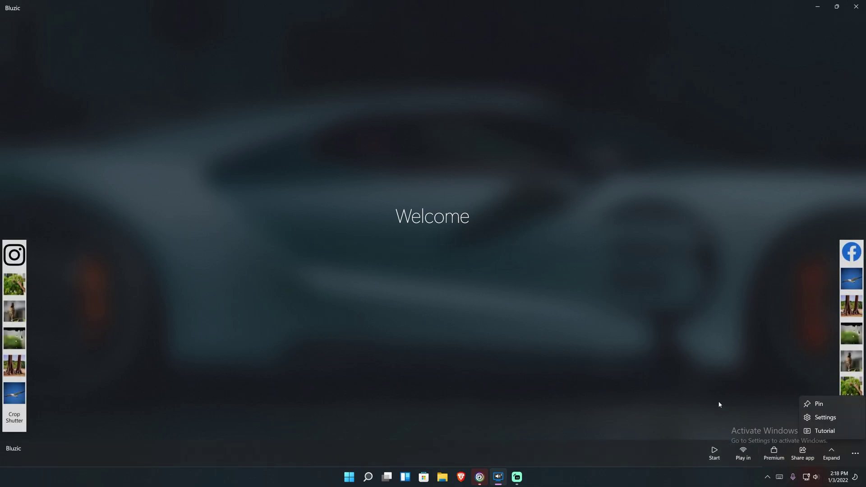
Collapse the '...' command bar back to icons and hit the Start receiver play button.
{"action": "left_click", "coordinate": [855, 453]}
{"action": "left_click", "coordinate": [857, 463]}
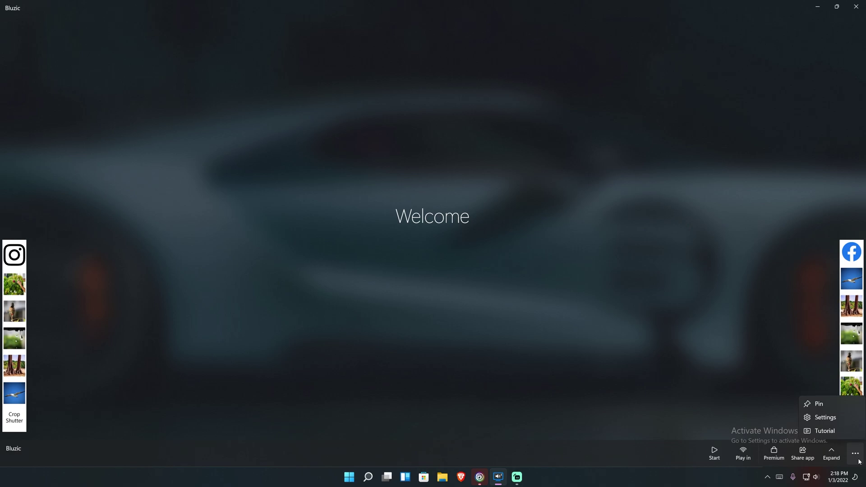
{"action": "left_click", "coordinate": [836, 461]}
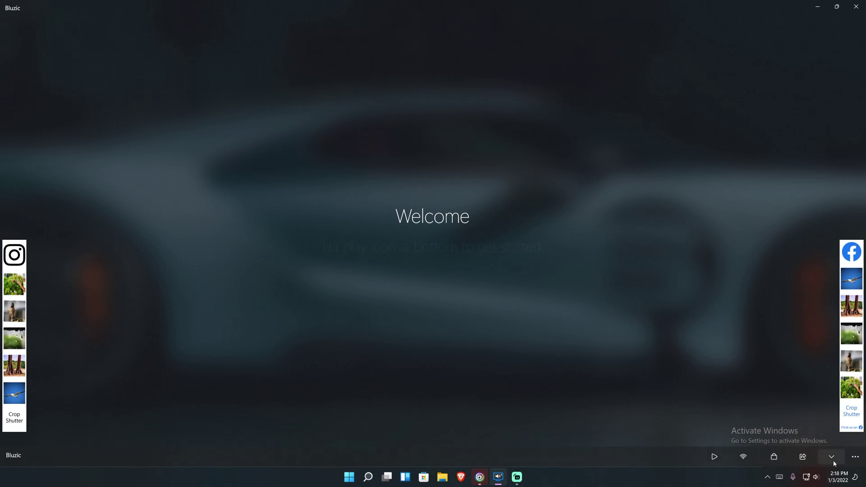
{"action": "left_click", "coordinate": [716, 457]}
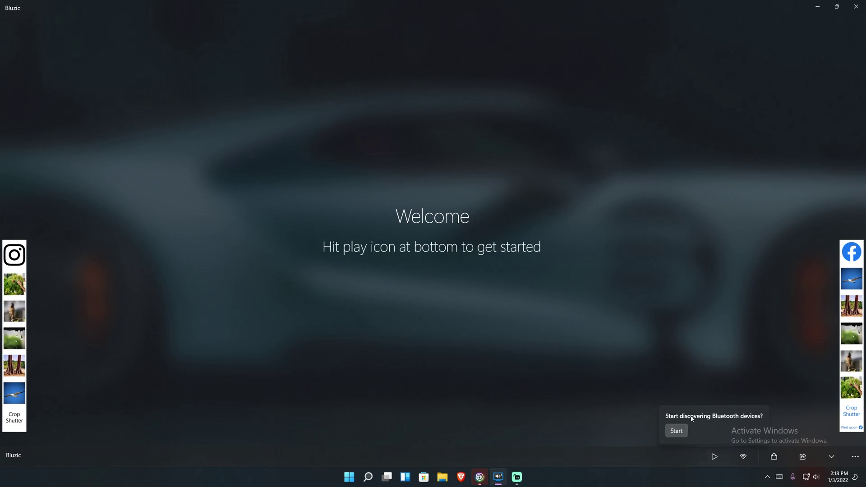
Confirm Start in the discovery popup so the Z Fold3 phone appears under Available devices.
{"action": "left_click", "coordinate": [679, 433]}
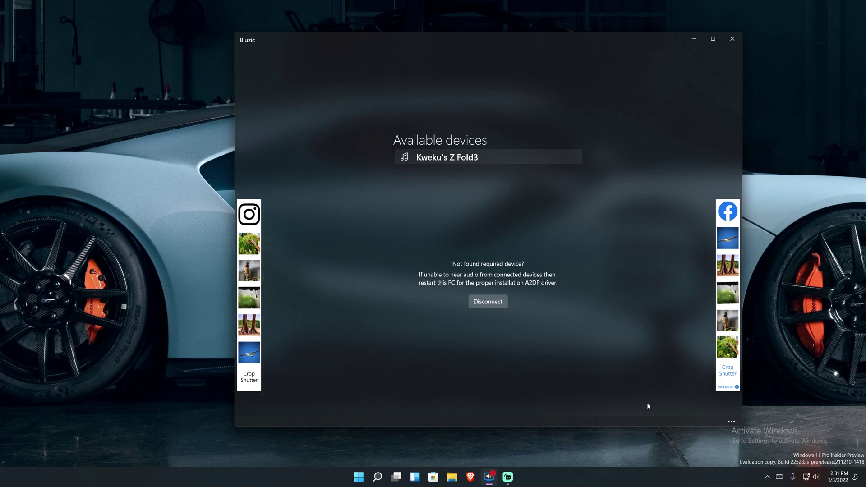
Try opening Settings twice from '...', dismissing each 'Stop the receiver first!' warning with OK.
{"action": "left_click", "coordinate": [731, 421]}
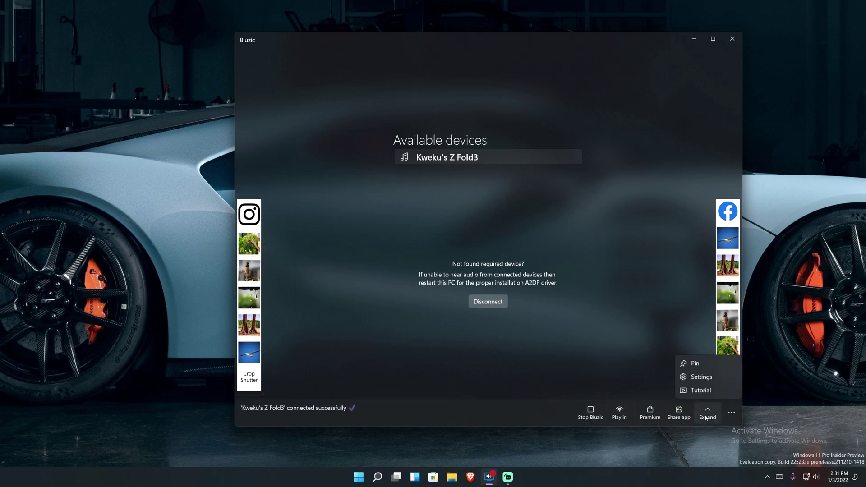
{"action": "left_click", "coordinate": [701, 377]}
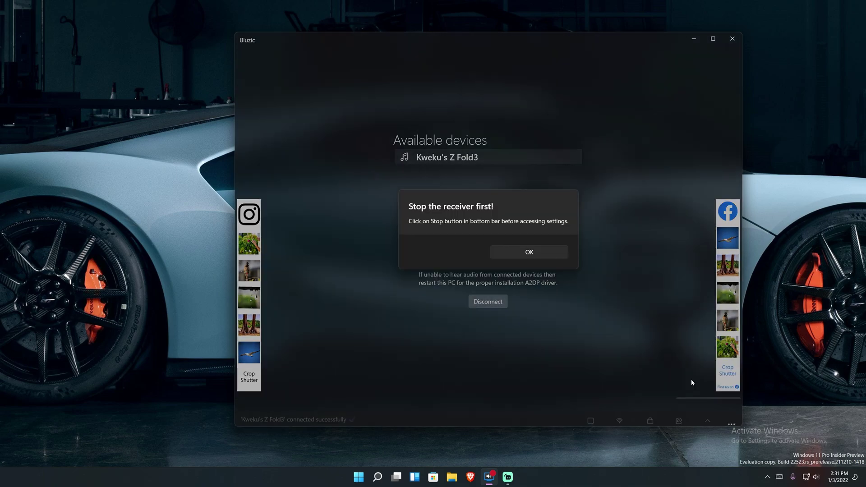
{"action": "left_click", "coordinate": [506, 256]}
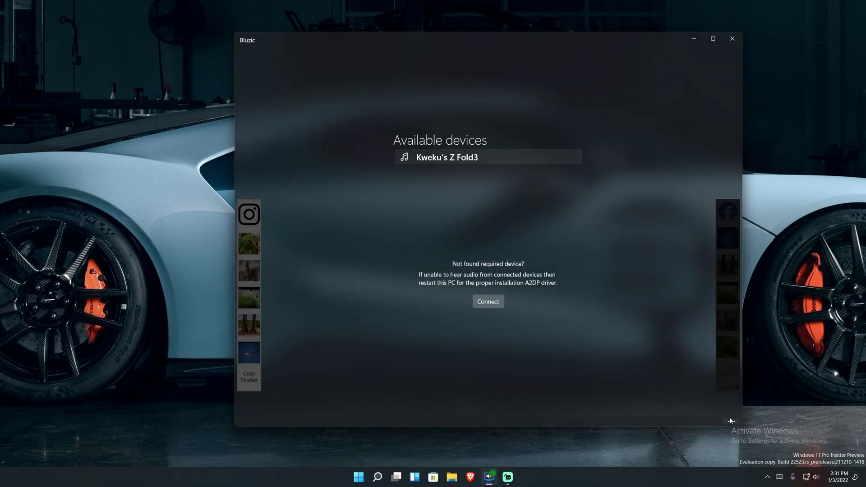
{"action": "left_click", "coordinate": [731, 422]}
{"action": "left_click", "coordinate": [699, 381]}
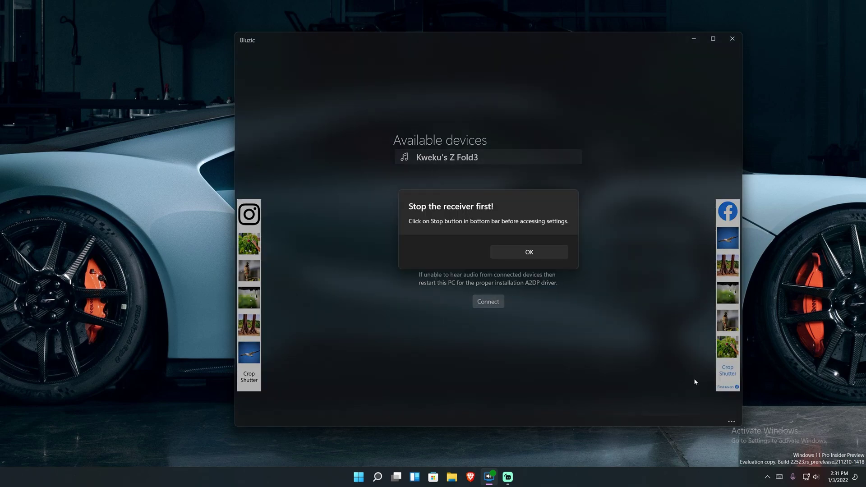
{"action": "left_click", "coordinate": [516, 256]}
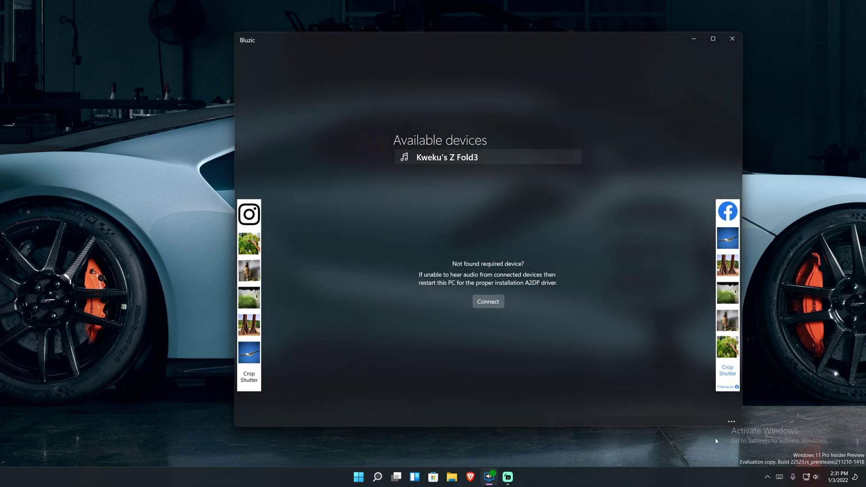
Stop Bluzic, confirm stopping all connections, and open Settings.
{"action": "left_click", "coordinate": [730, 421]}
{"action": "left_click", "coordinate": [591, 412]}
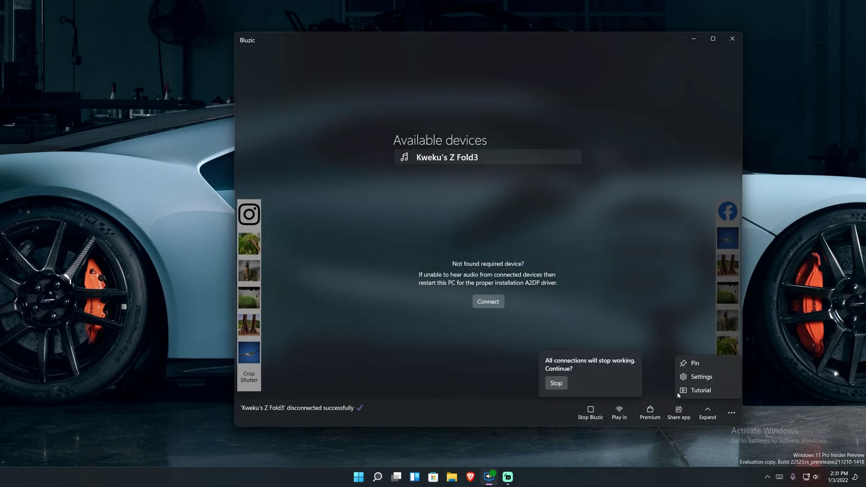
{"action": "left_click", "coordinate": [554, 383]}
{"action": "left_click", "coordinate": [700, 376]}
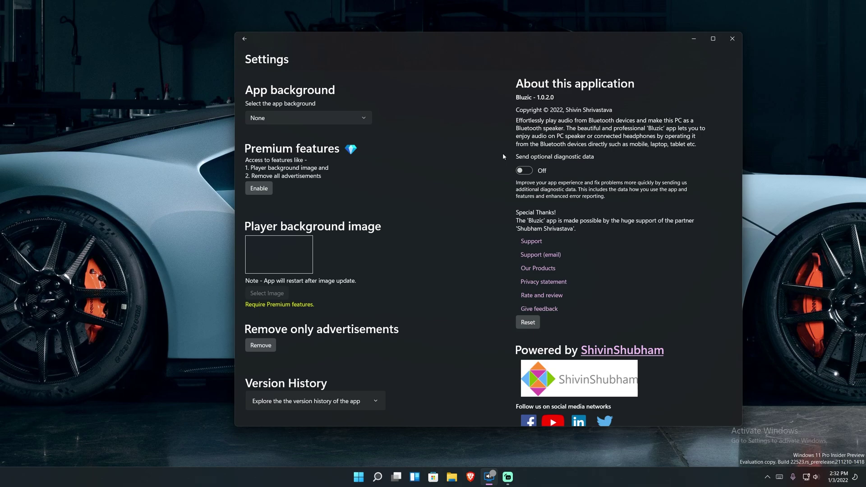
Scroll down the Settings page, where background stays None and diagnostic data Off.
{"action": "scroll", "coordinate": [503, 156], "scroll_direction": "down", "scroll_amount": 5}
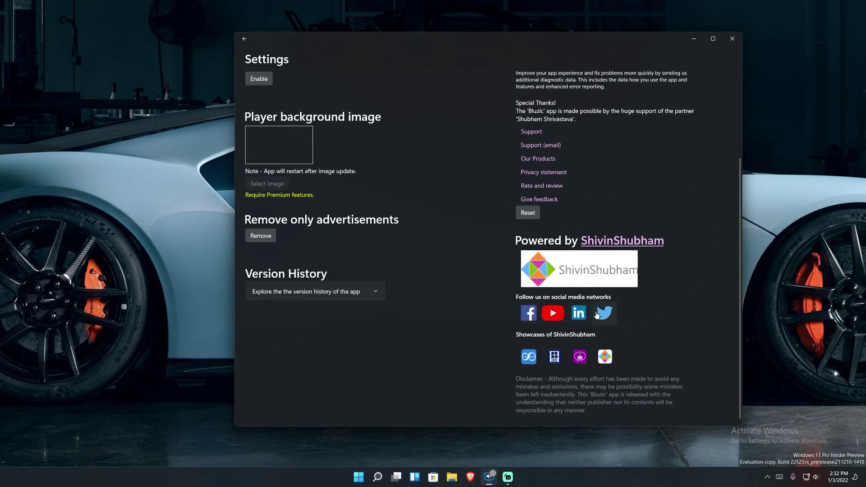